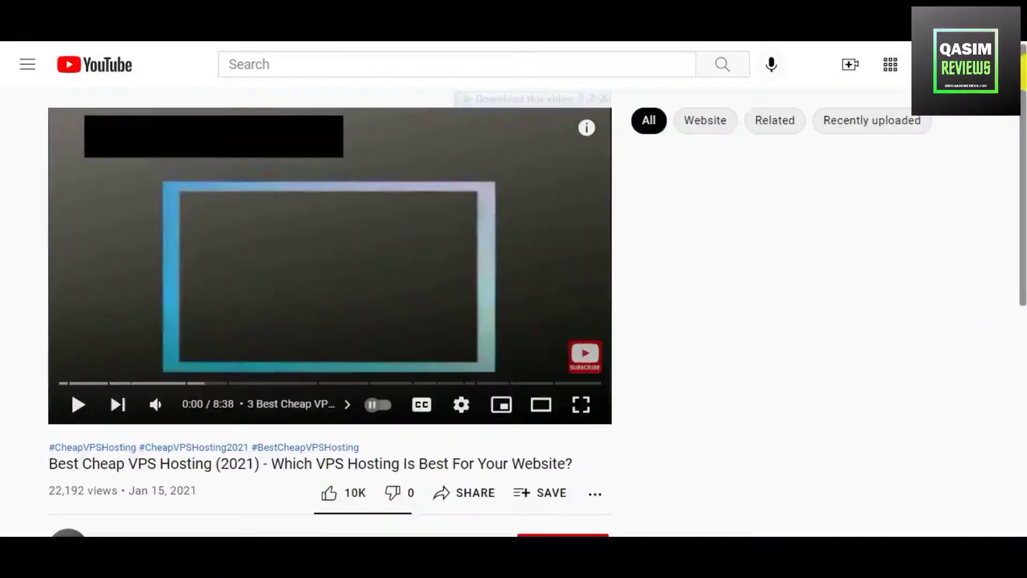
- Expand the video's description and open the Bluehost VPS Hosting discount link
left_click_drag(1022, 75, 1021, 200)
left_click(133, 410)
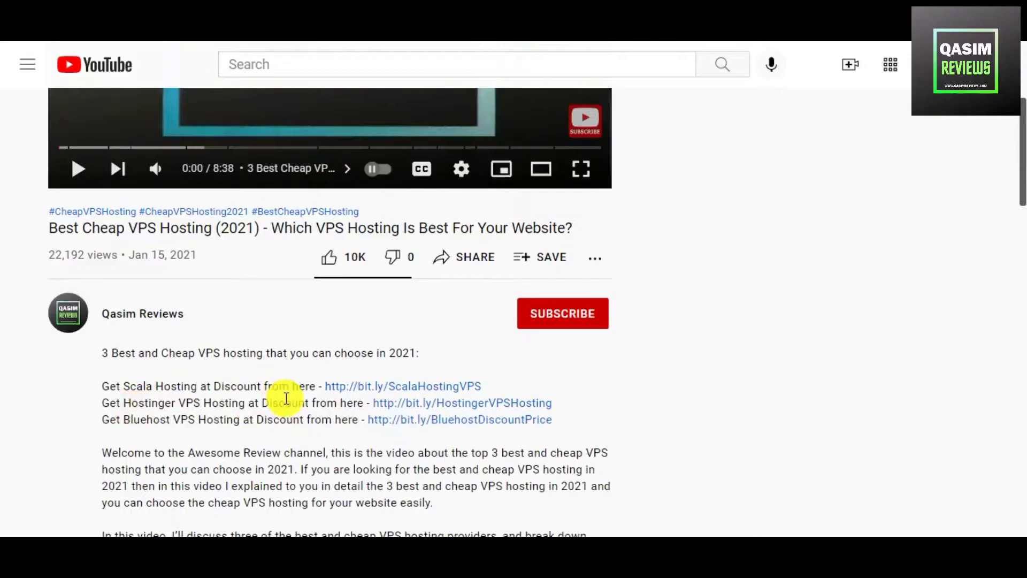
scroll(286, 398, "down", 1)
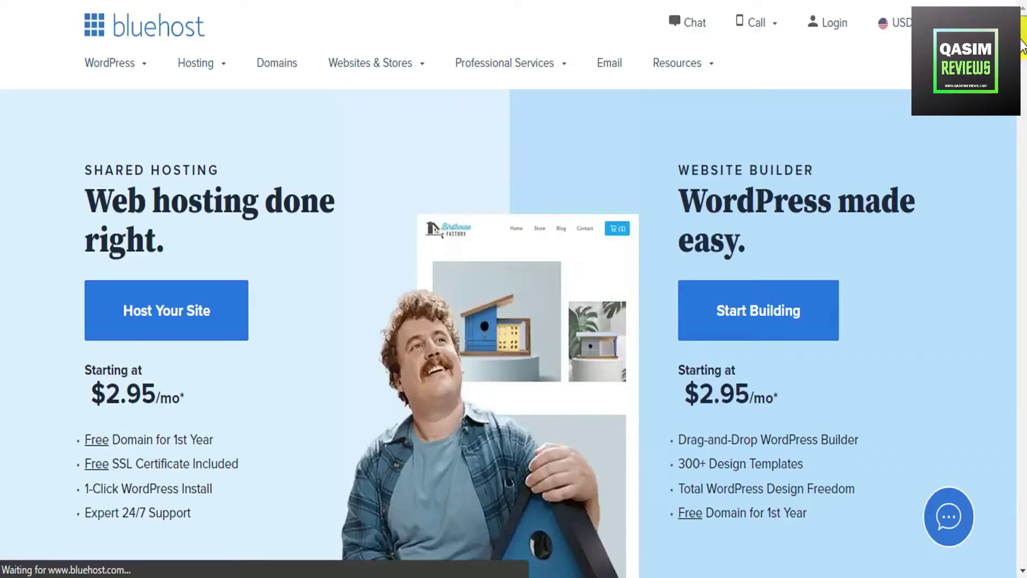
- Check the shared hosting starting price on the Bluehost homepage and proceed to host a site
scroll(1022, 43, "down", 1)
left_click_drag(184, 323, 97, 330)
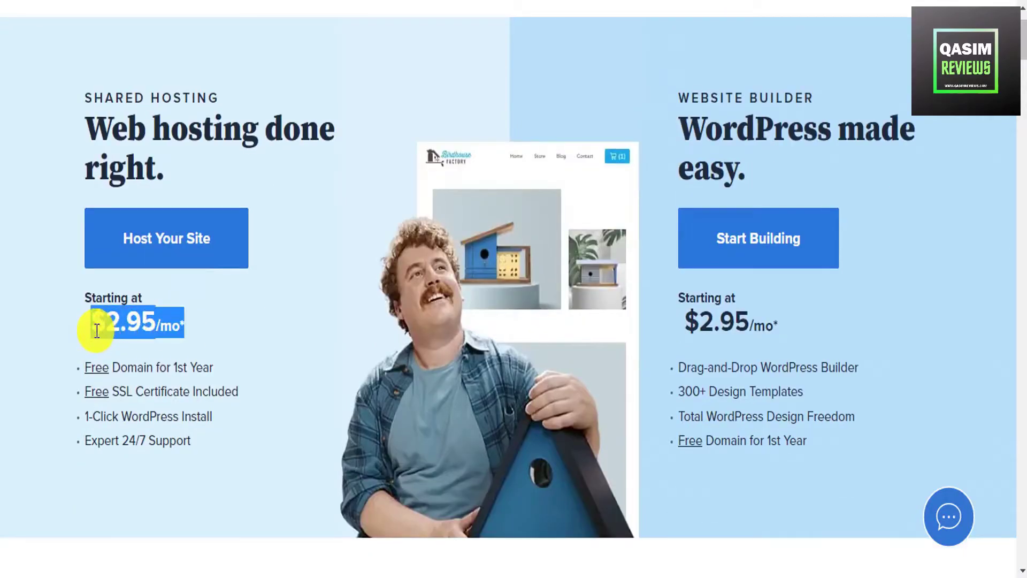
left_click(196, 339)
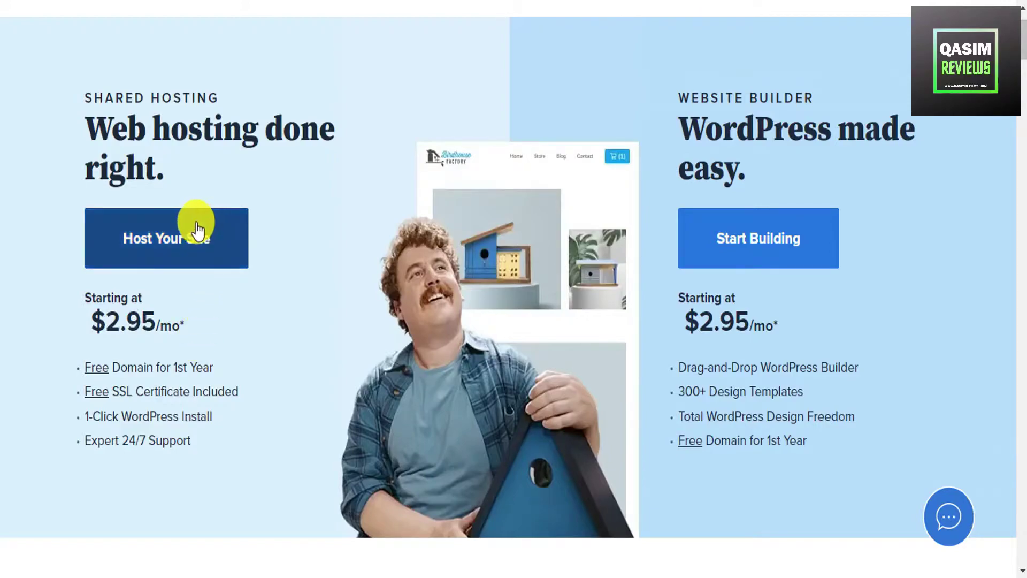
left_click(178, 224)
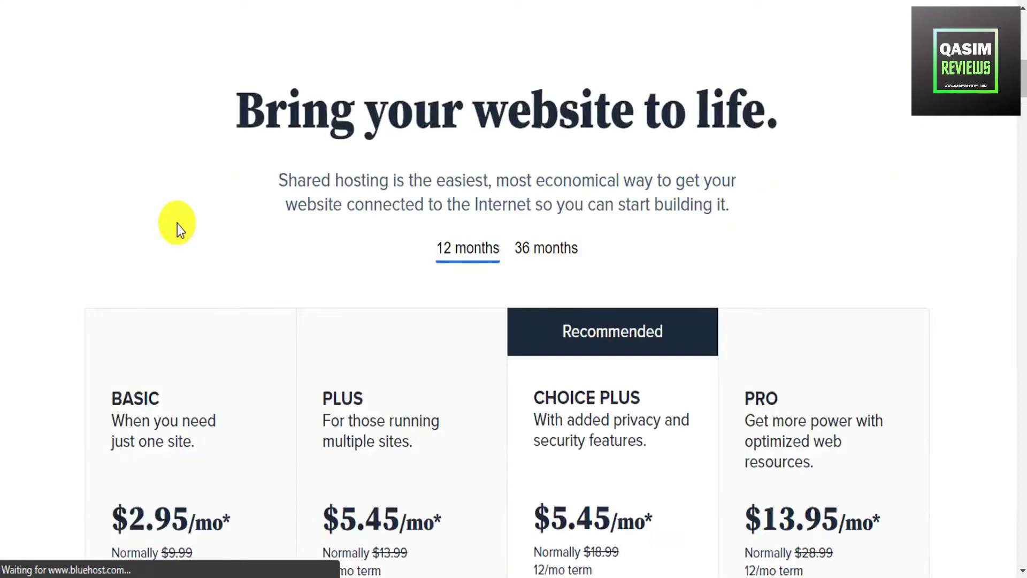
- Examine the Basic shared hosting plan's price, top features and included extras
scroll(172, 237, "down", 1)
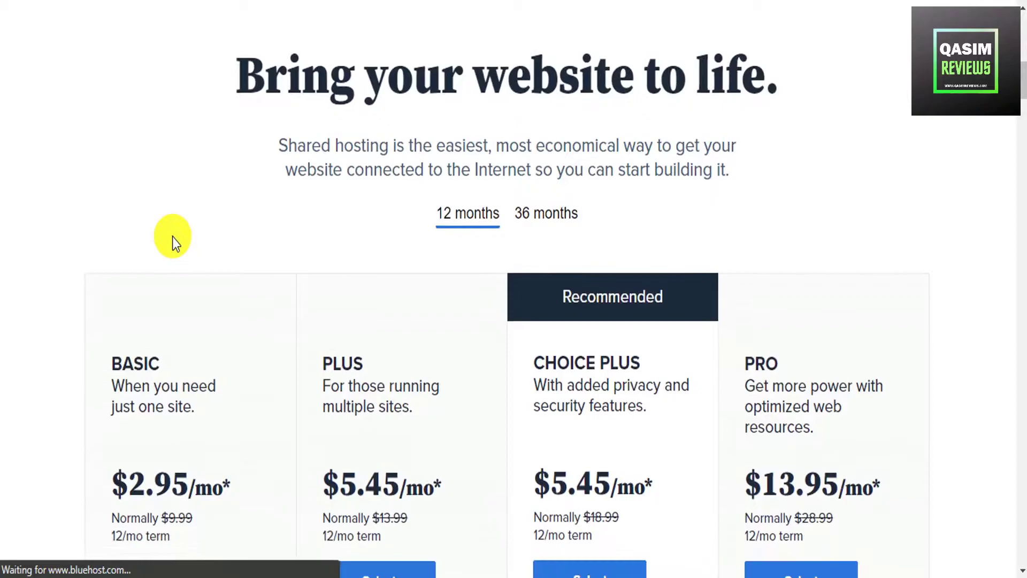
scroll(513, 224, "down", 5)
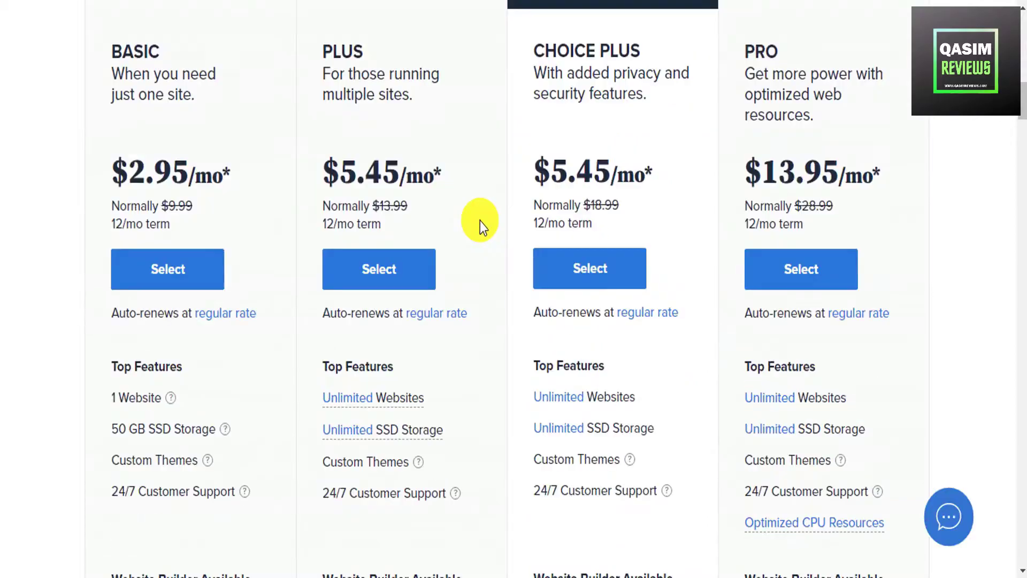
left_click_drag(108, 171, 264, 172)
left_click(264, 172)
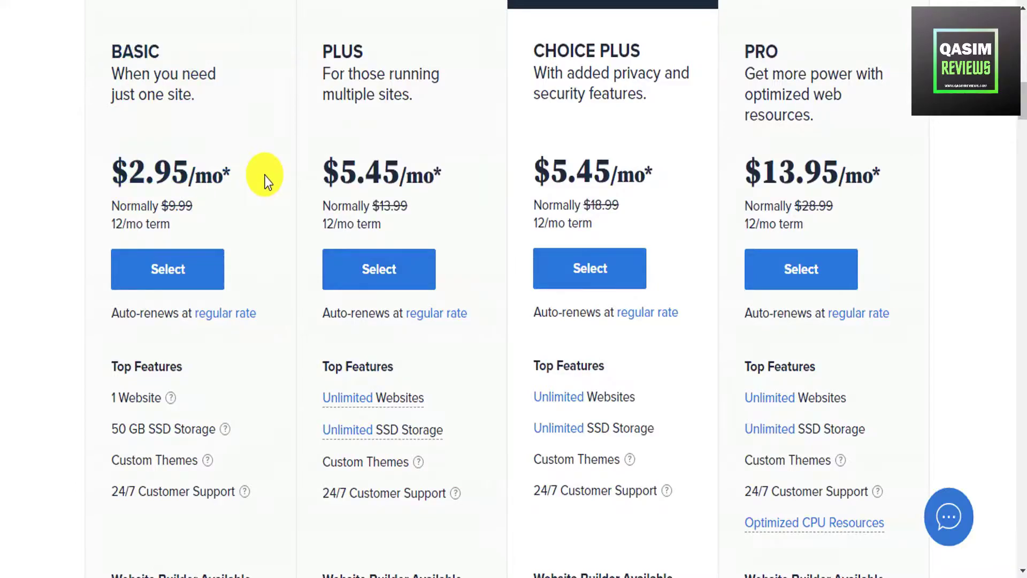
scroll(264, 176, "down", 1)
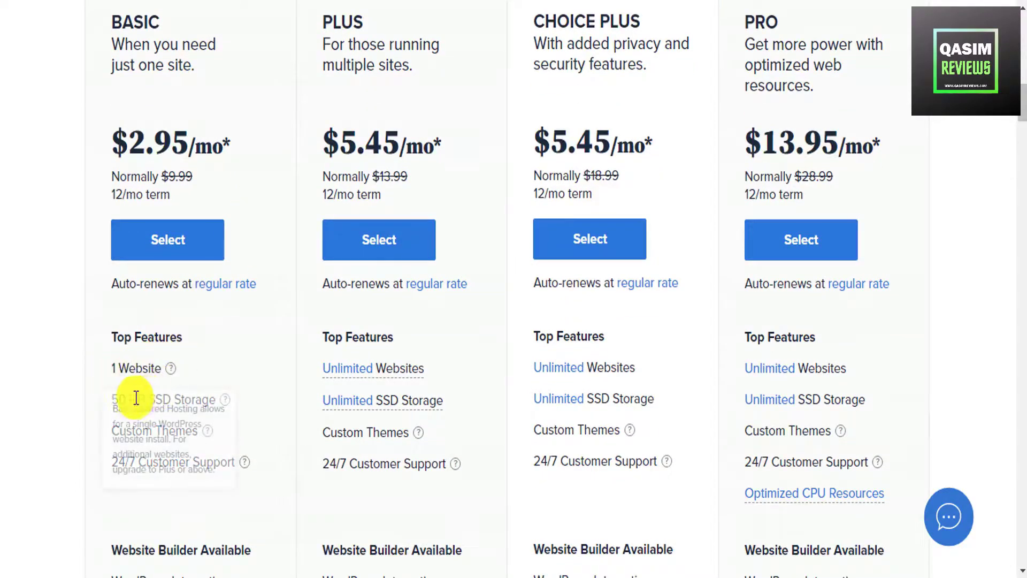
scroll(288, 348, "down", 3)
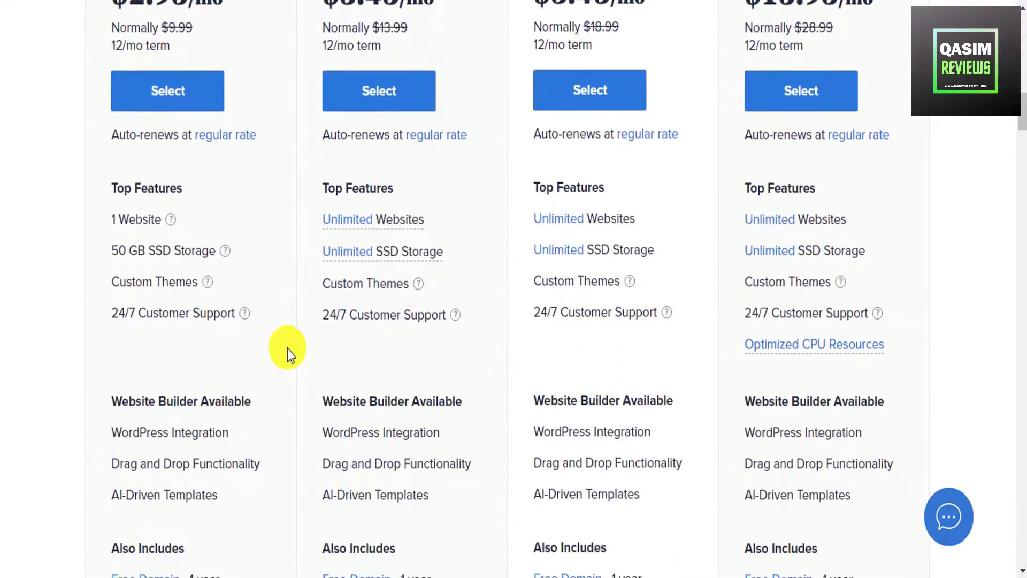
scroll(287, 348, "down", 4)
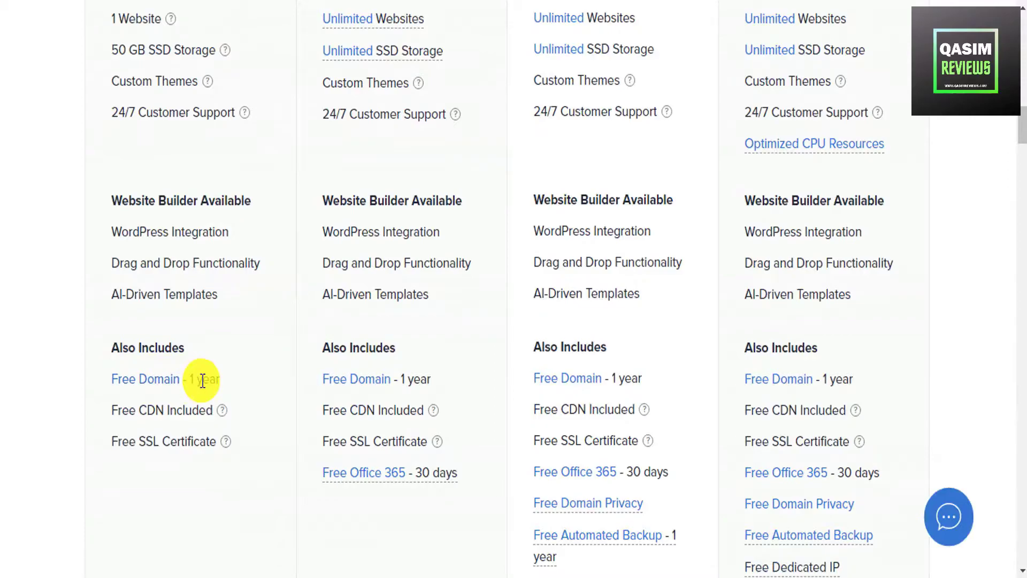
- Compare the Plus and Choice Plus plans' prices and features with the other shared hosting plans
scroll(202, 380, "up", 9)
left_click_drag(331, 161, 367, 165)
left_click(539, 147)
left_click_drag(540, 147, 614, 142)
left_click_drag(543, 280, 569, 281)
left_click(568, 280)
scroll(460, 273, "down", 2)
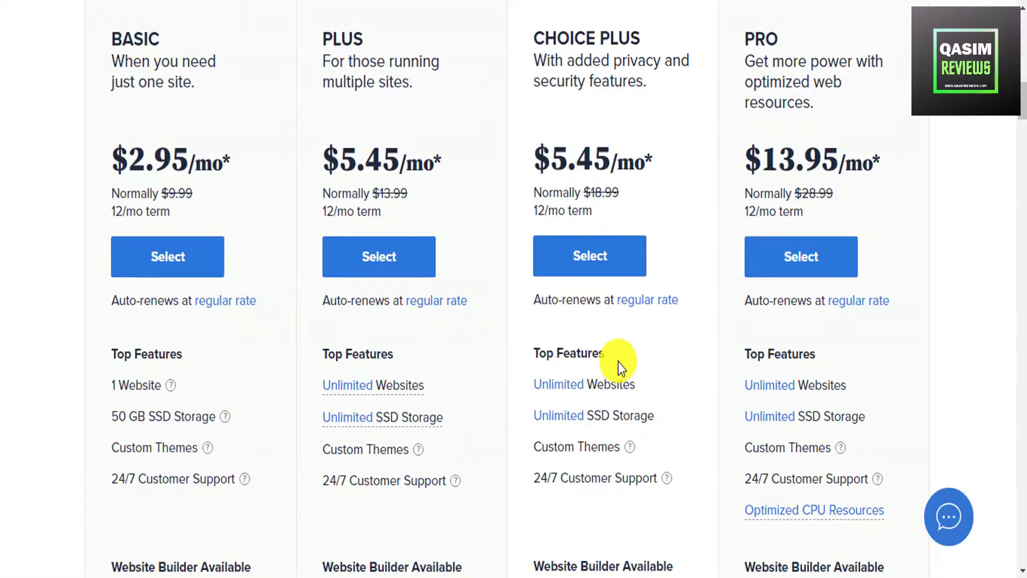
scroll(617, 361, "down", 3)
- Select the Basic shared hosting plan with the 12-month term
scroll(618, 362, "up", 4)
left_click_drag(110, 119, 101, 259)
left_click(101, 258)
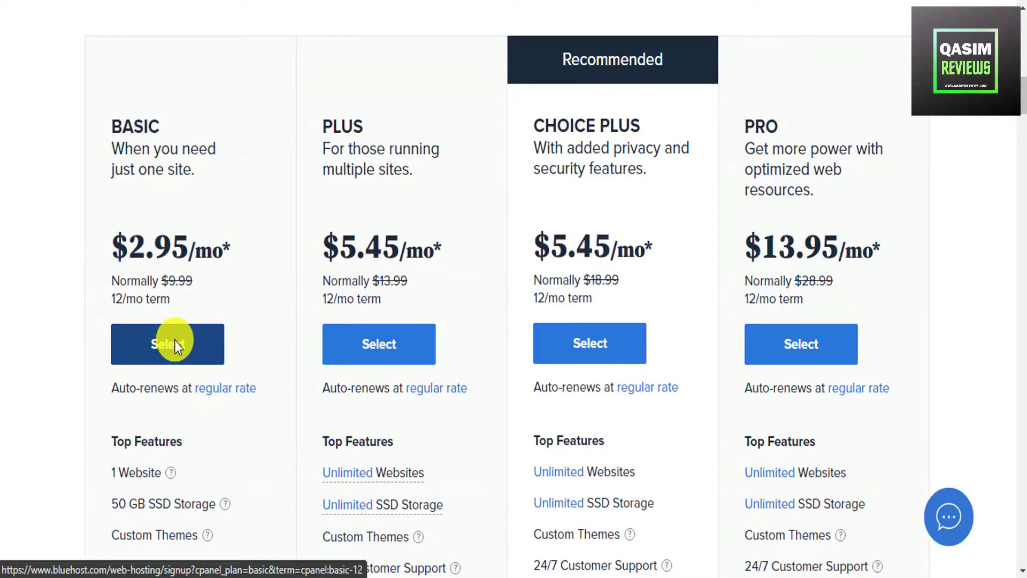
left_click(175, 340)
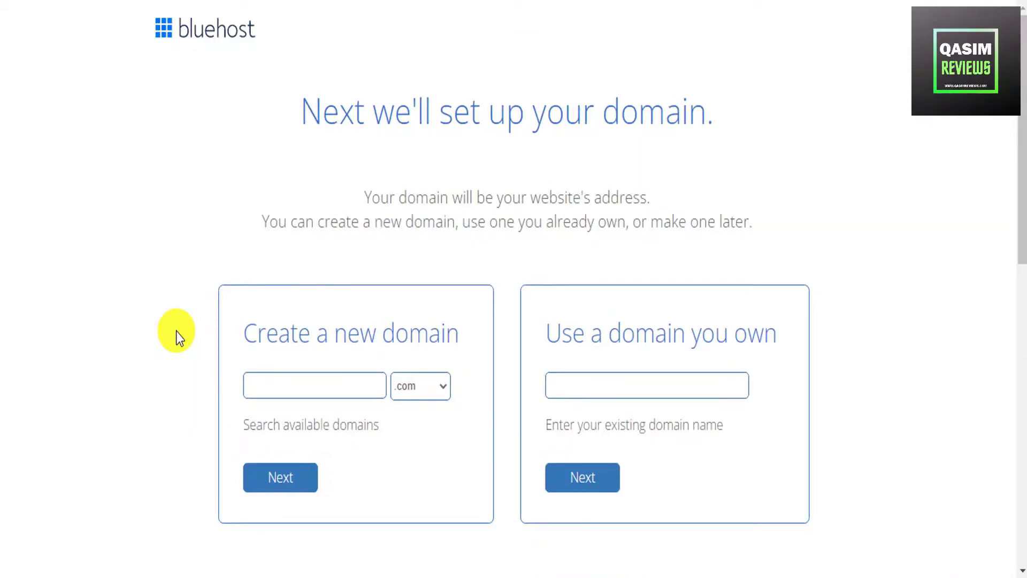
- Skip the domain setup by choosing to create the domain later
scroll(175, 332, "down", 2)
scroll(176, 331, "up", 1)
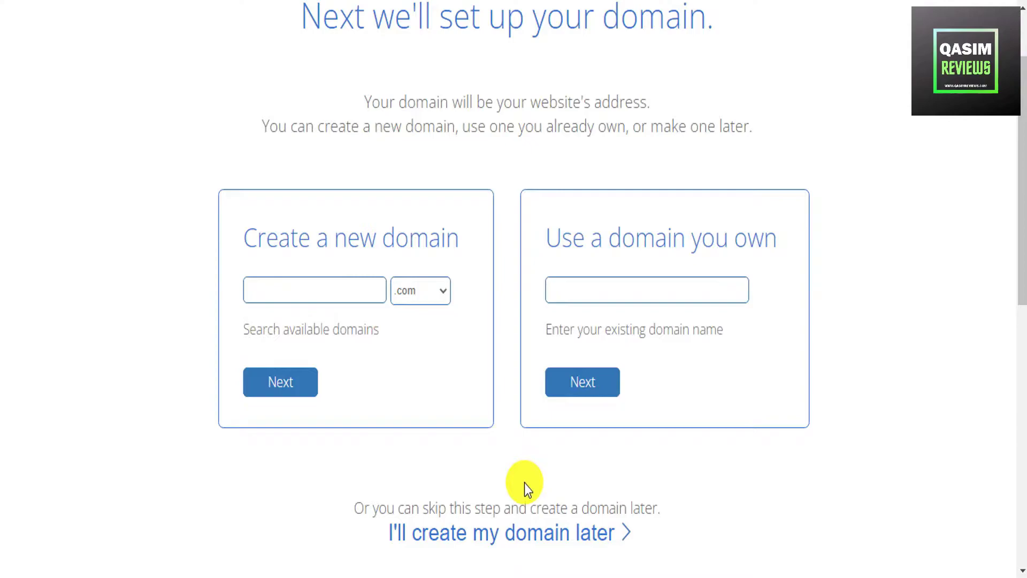
scroll(524, 483, "down", 1)
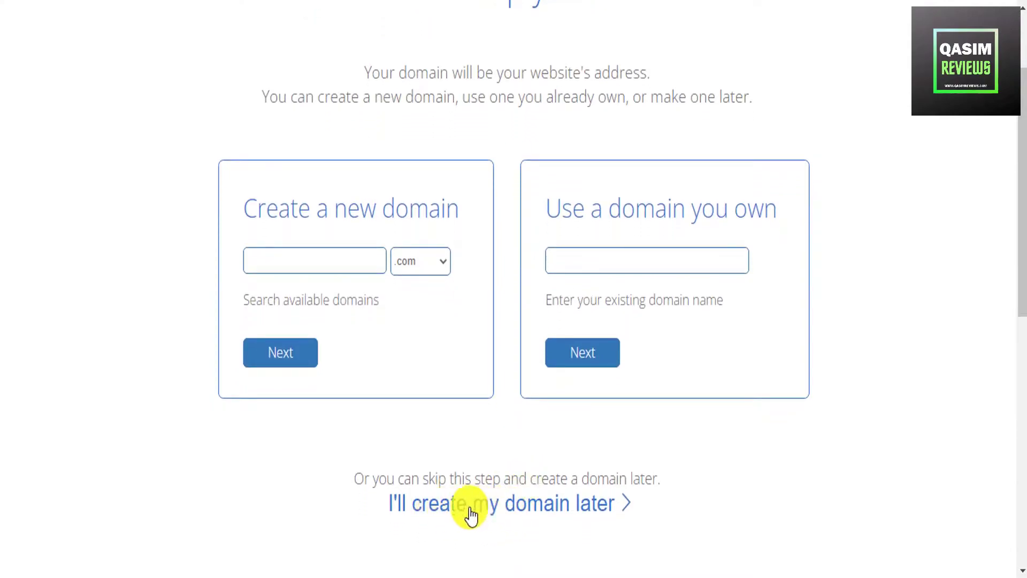
left_click(541, 516)
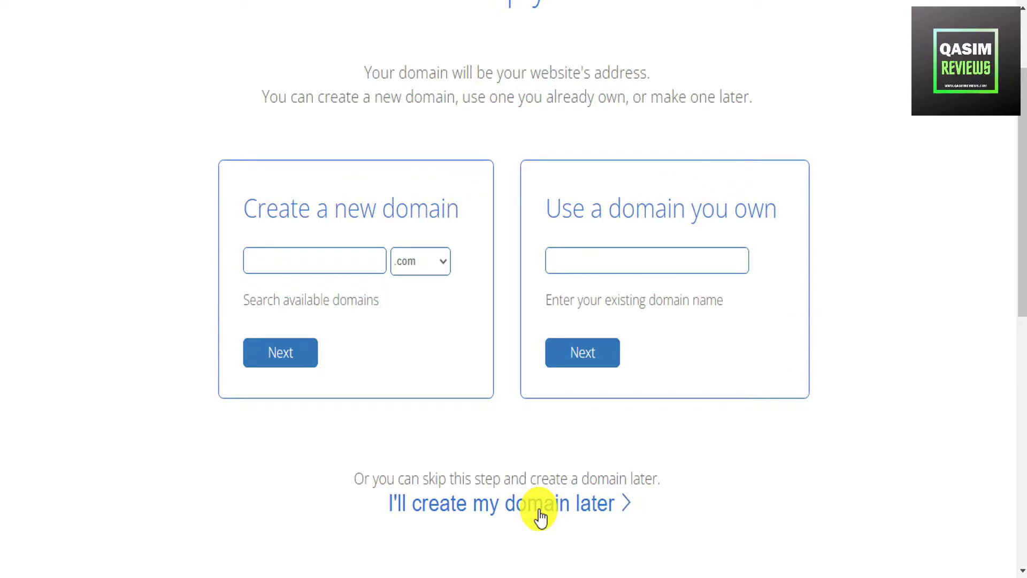
- Review the account form down to Package Information and choose the Basic 12 Month Price - $2.95/mo account plan
scroll(877, 184, "down", 3)
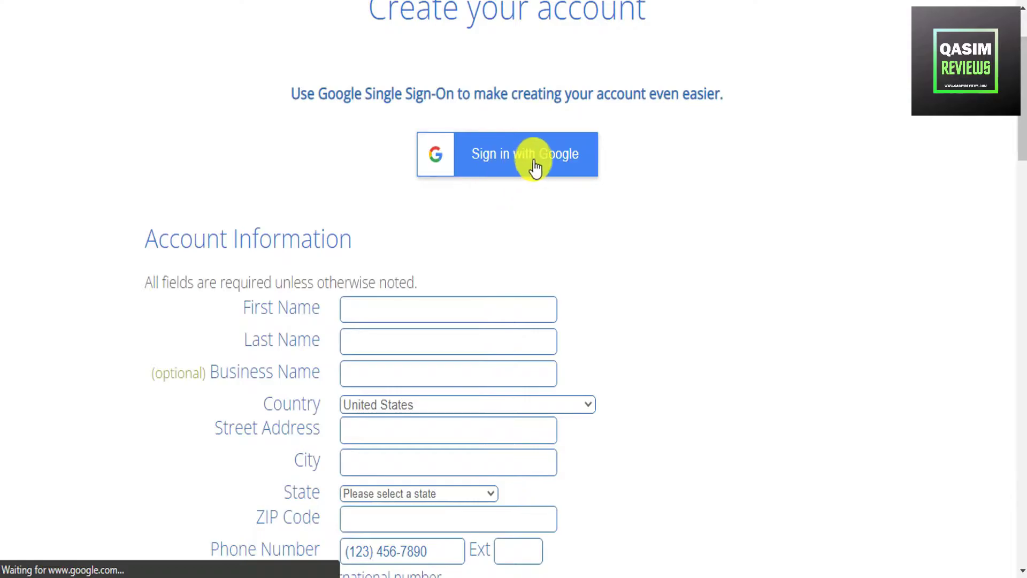
scroll(537, 254, "down", 3)
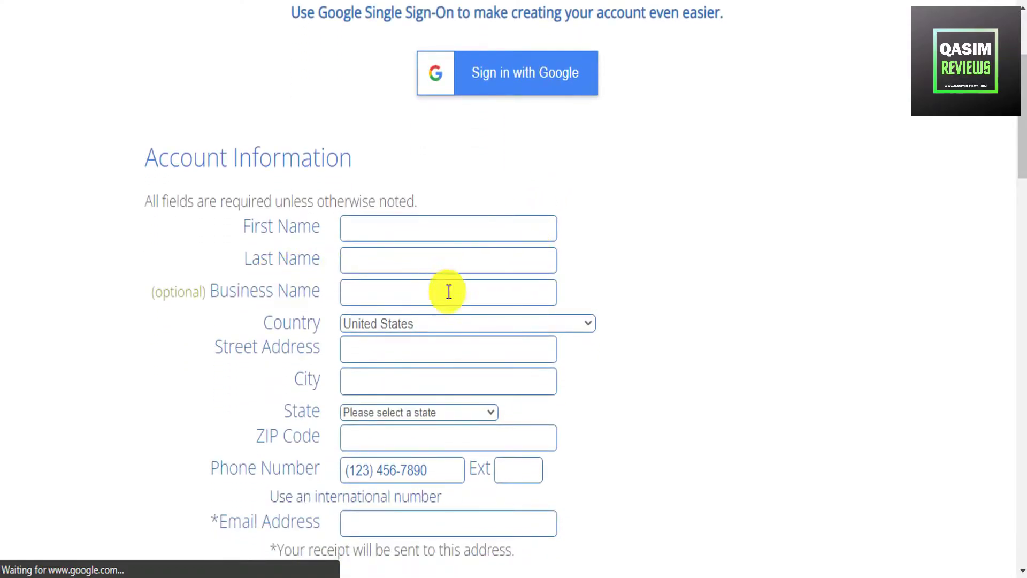
scroll(355, 412, "down", 5)
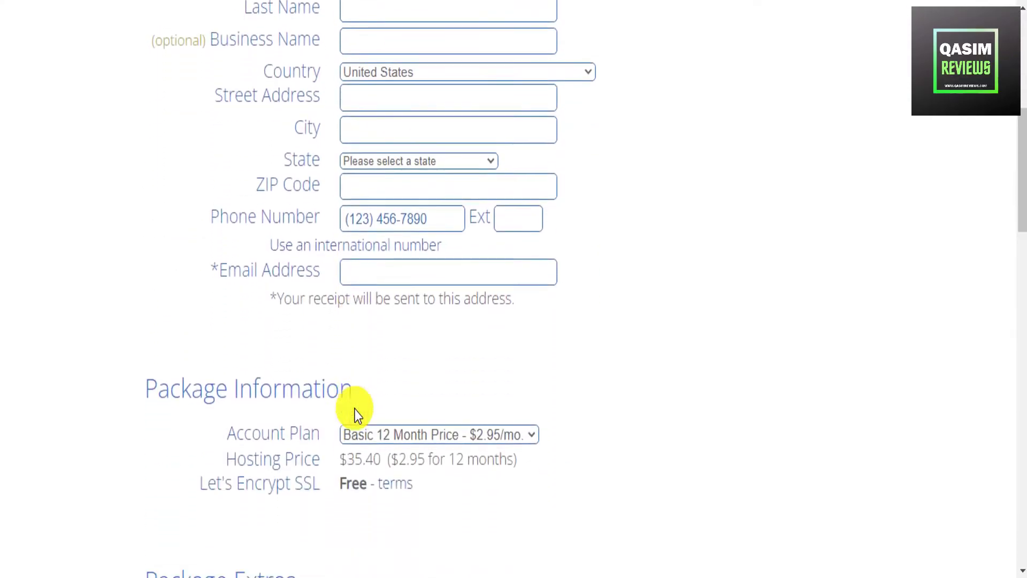
scroll(355, 412, "down", 5)
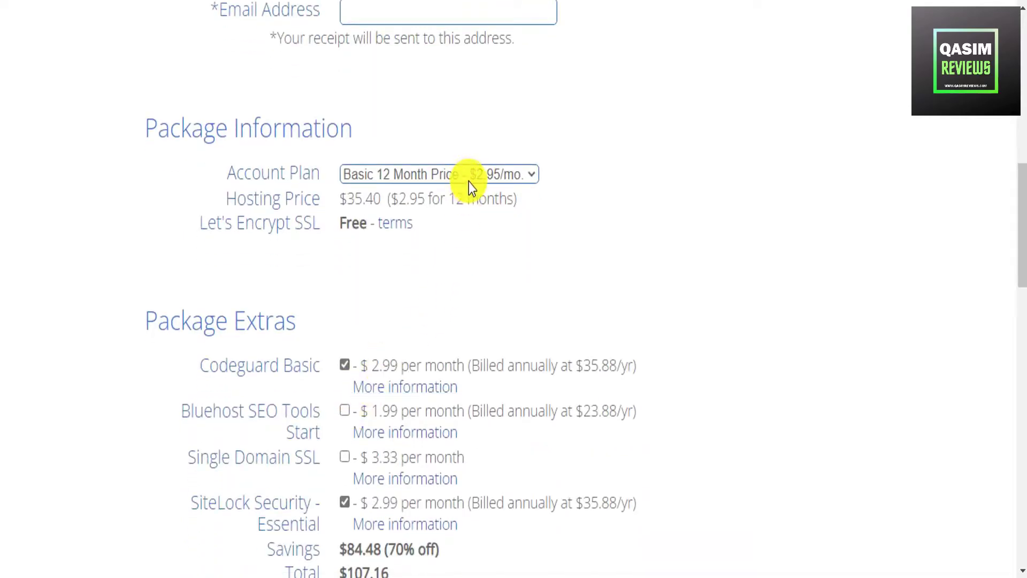
left_click(473, 179)
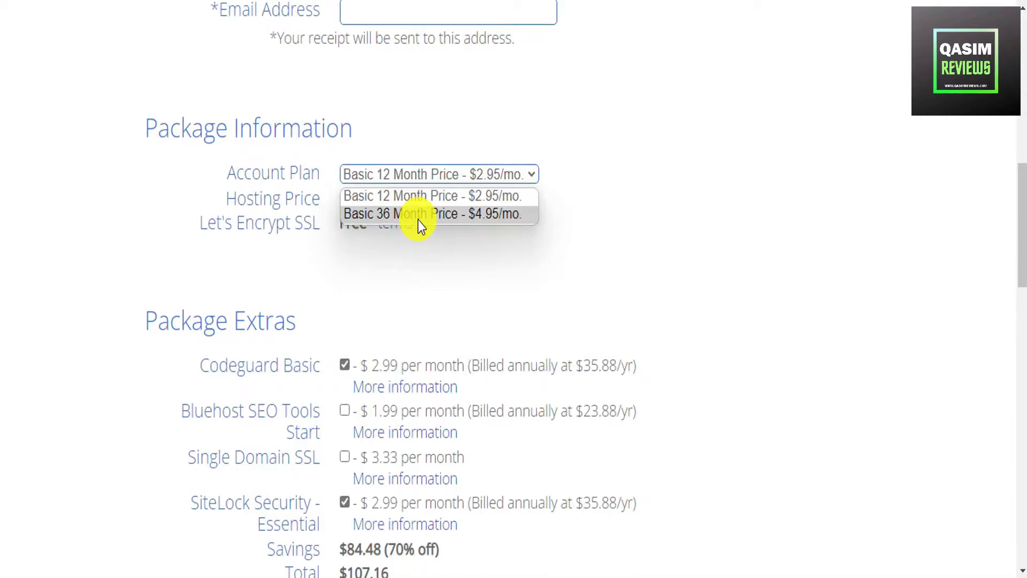
left_click(436, 196)
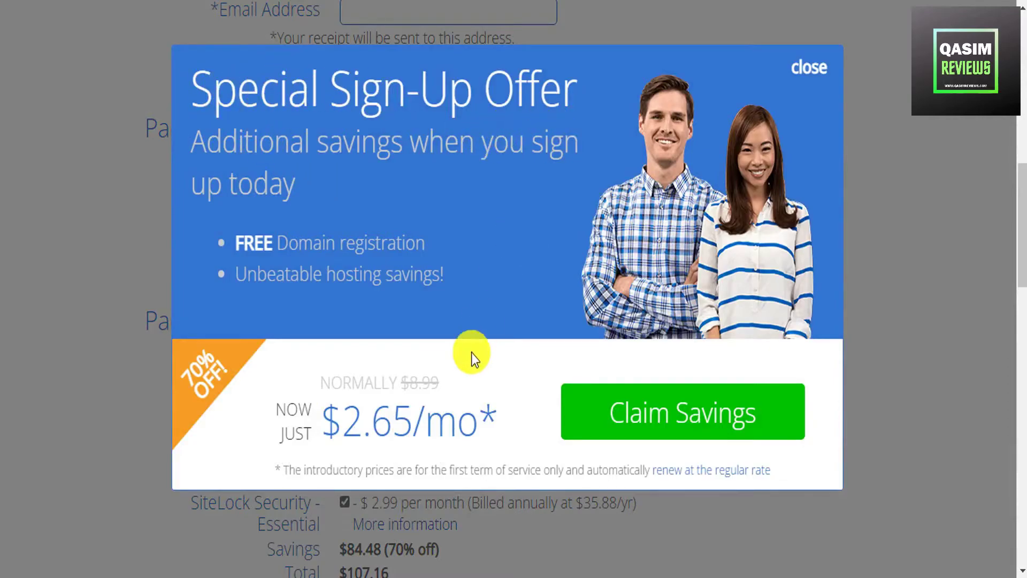
- Claim the special sign-up offer at $2.65 per month
left_click_drag(337, 419, 506, 408)
left_click(517, 396)
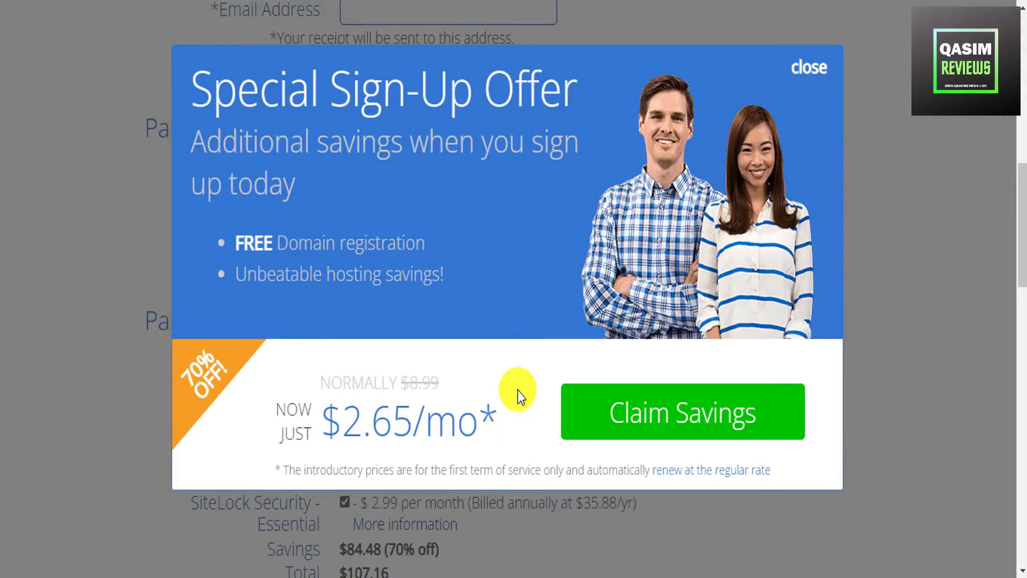
left_click(642, 423)
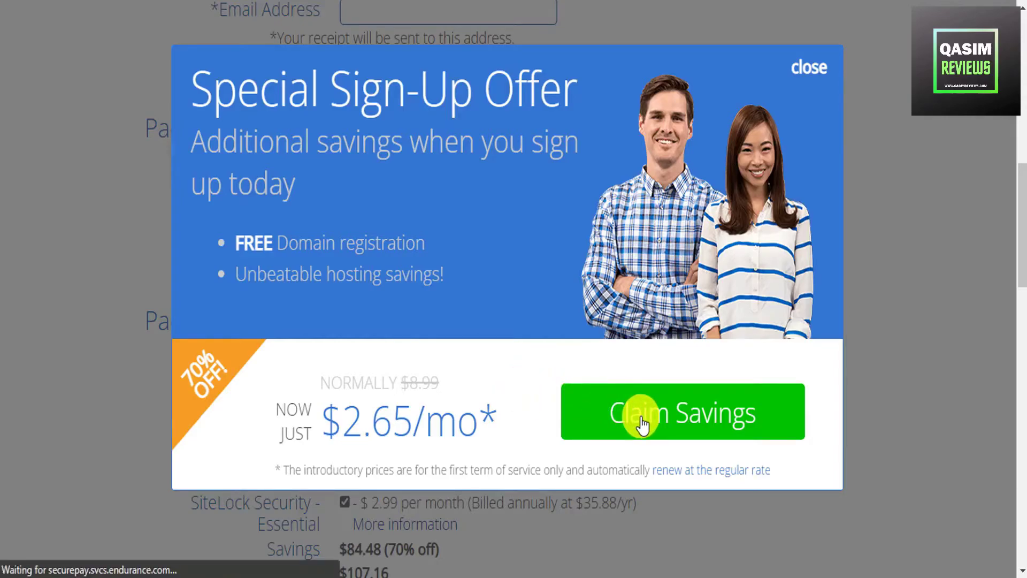
- Keep the Basic 36 Month Price - $2.65/mo account plan and check its monthly and total hosting price
scroll(791, 265, "down", 10)
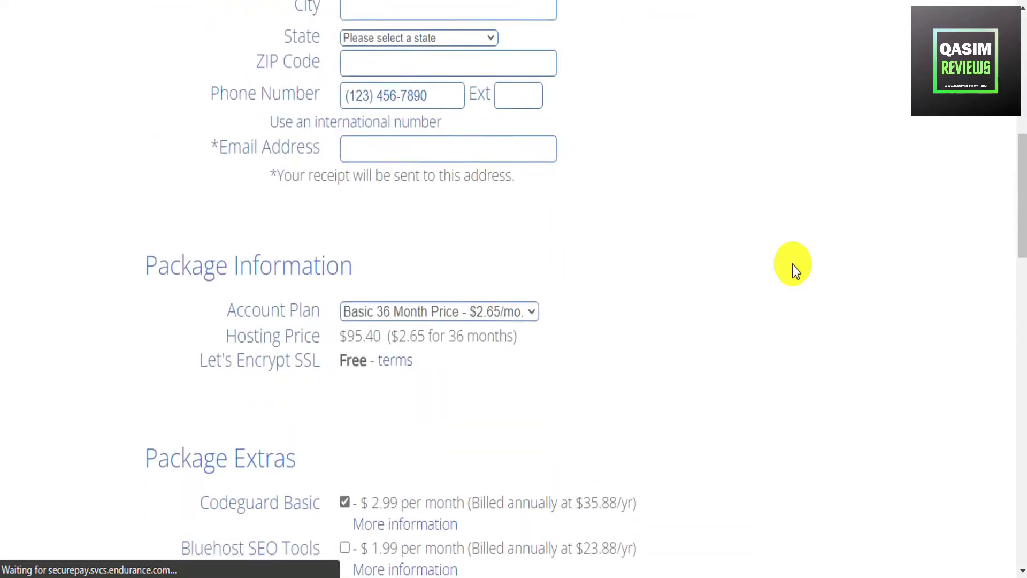
scroll(791, 264, "down", 2)
left_click(442, 232)
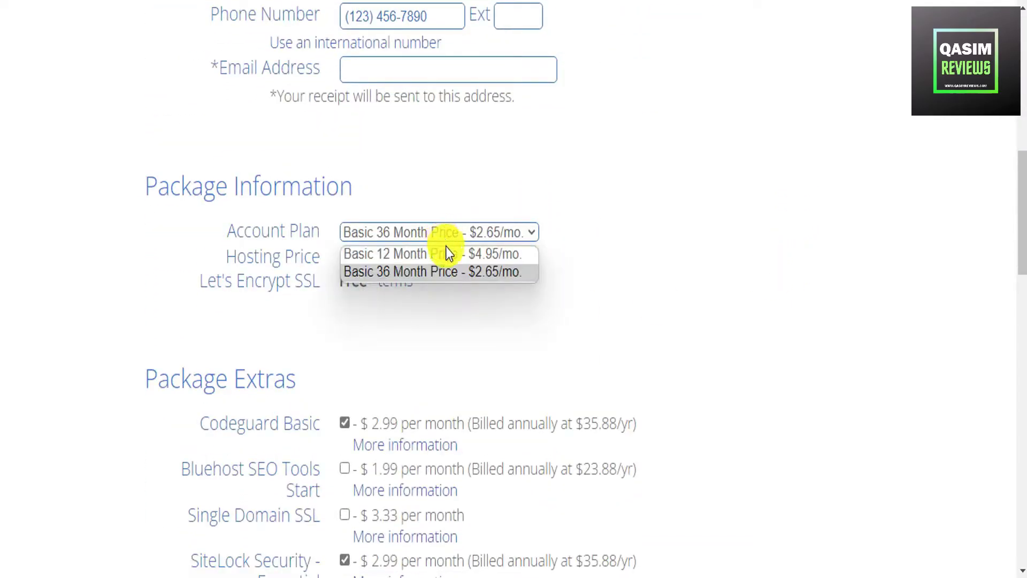
left_click(454, 277)
left_click_drag(399, 259, 504, 287)
left_click(504, 288)
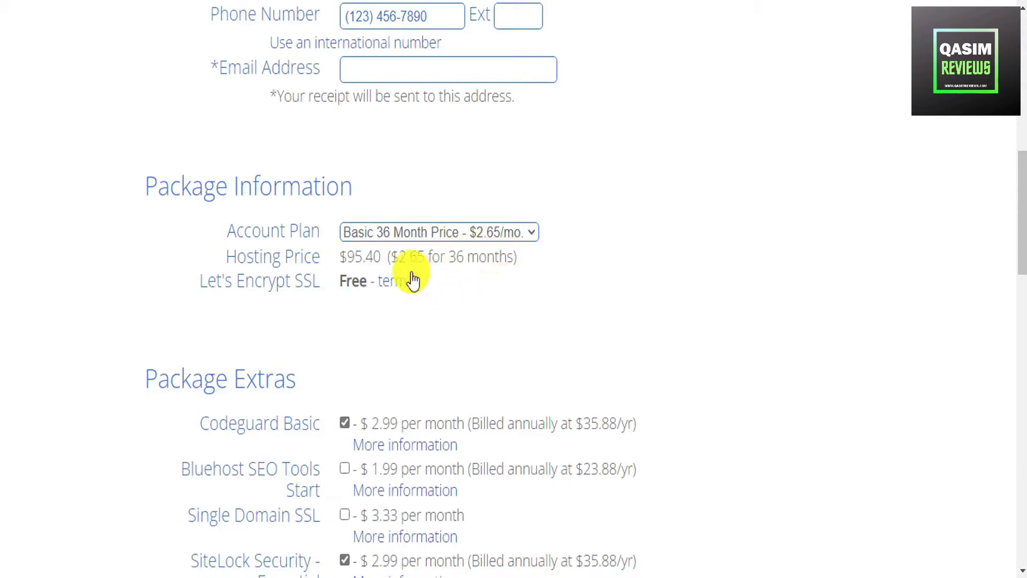
left_click_drag(381, 257, 339, 257)
left_click(398, 325)
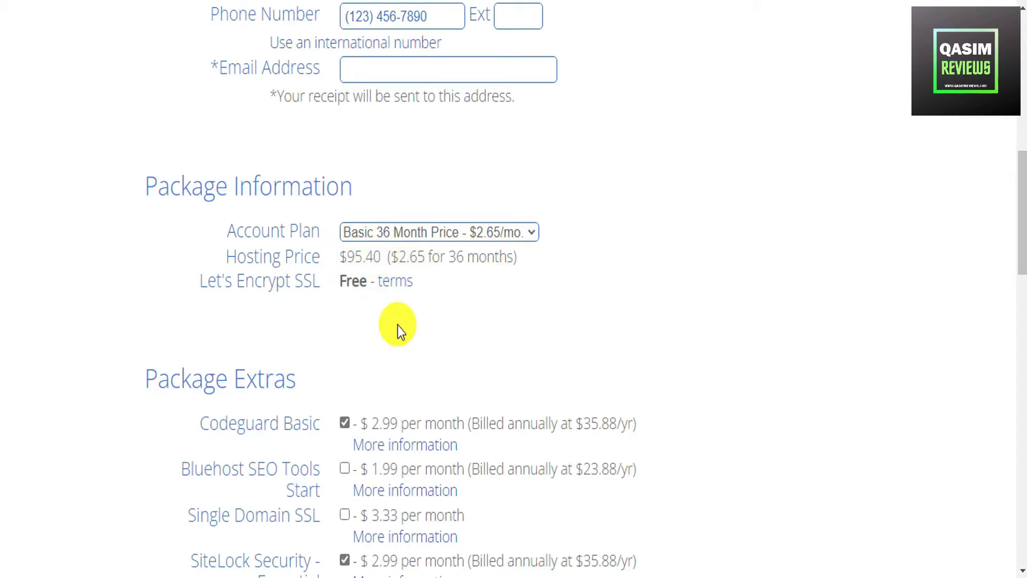
- Switch the account plan to Basic 12 Month Price - $4.95/mo and check its hosting price
left_click(432, 237)
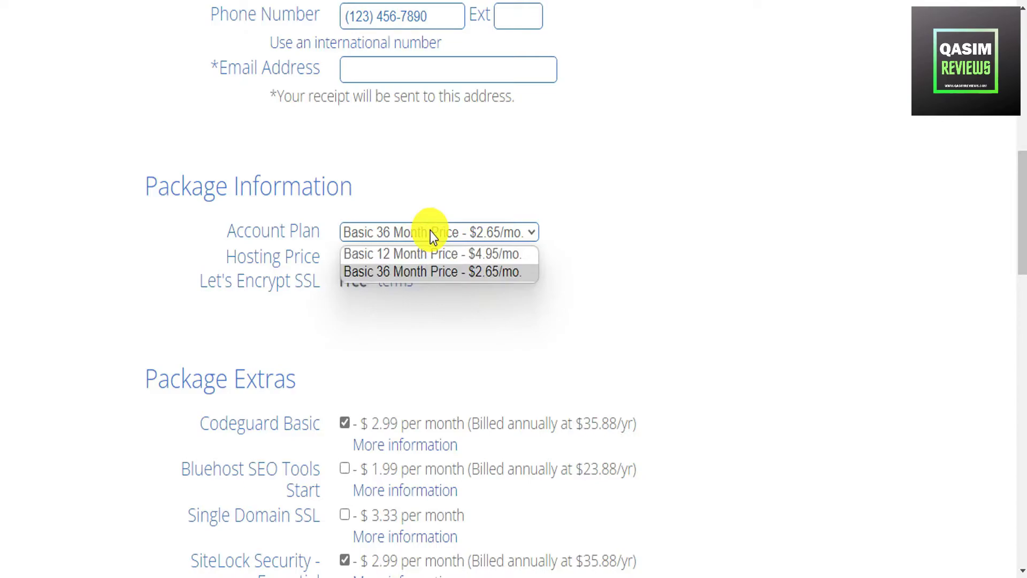
left_click(433, 254)
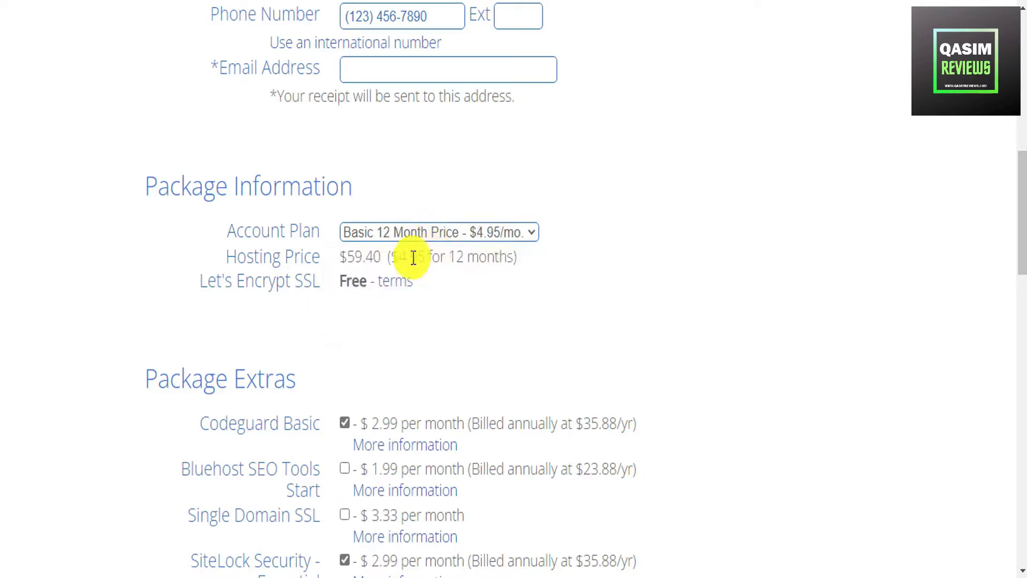
left_click_drag(406, 257, 417, 257)
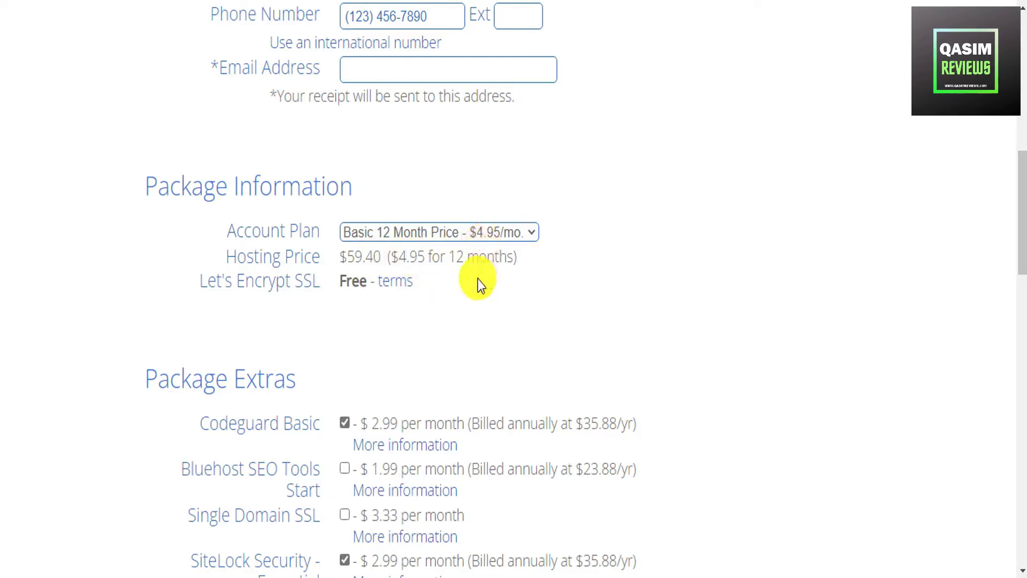
- Set the account plan to Basic 36 Month Price - $2.65/mo
mouse_move(1021, 191)
left_mouse_down()
mouse_move(1022, 32)
mouse_move(1022, 182)
left_mouse_up()
left_click(467, 224)
left_click(461, 259)
left_click(466, 225)
left_click(467, 262)
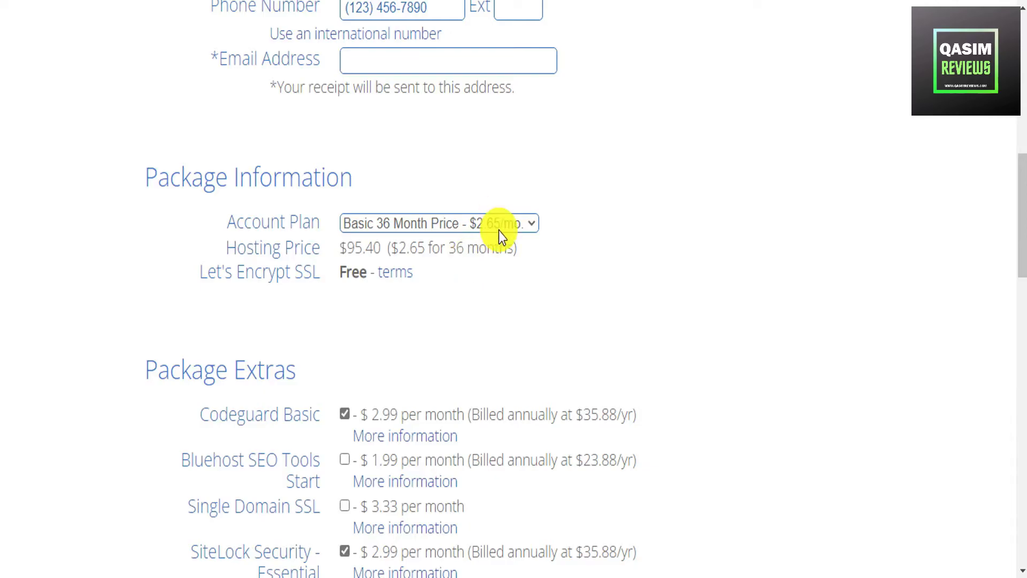
- Remove the SiteLock Security - Essential and Codeguard Basic extras from the package
scroll(514, 230, "down", 5)
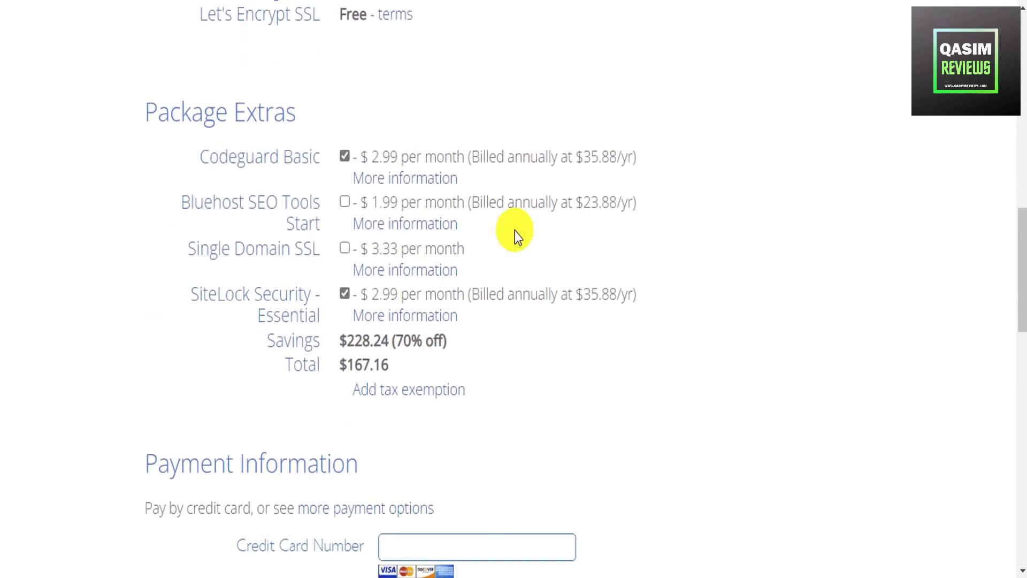
left_click(345, 295)
left_click(347, 159)
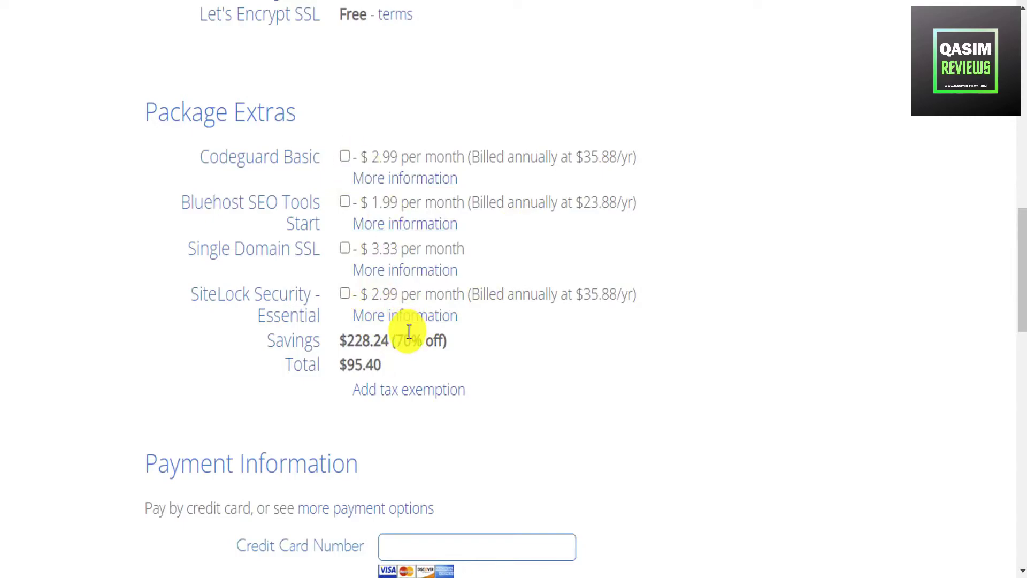
- Check the order total below the package extras
left_click_drag(410, 367, 335, 365)
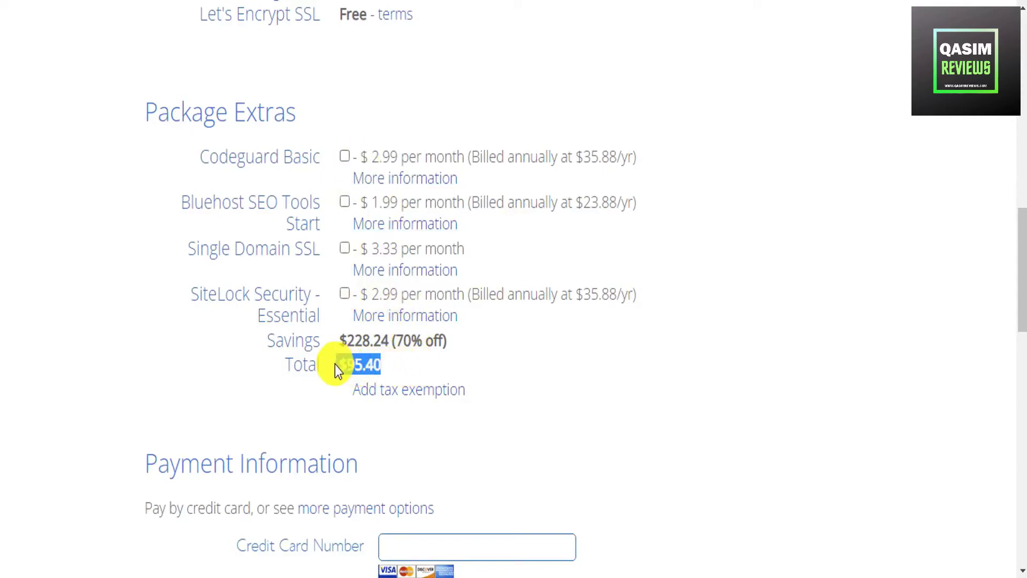
scroll(680, 339, "down", 3)
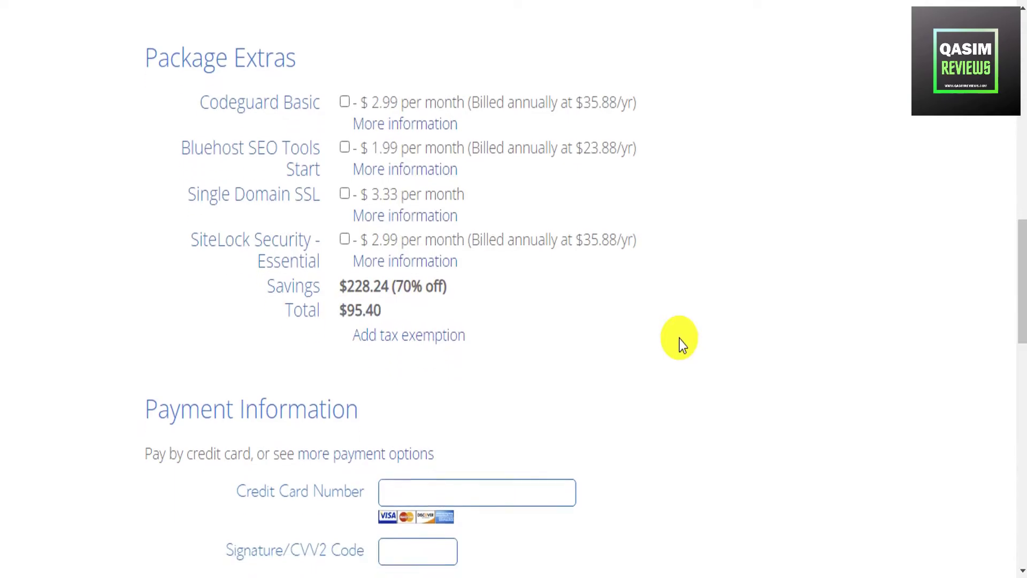
- Show more payment options in the payment information and choose Pay with PayPal
scroll(679, 338, "down", 2)
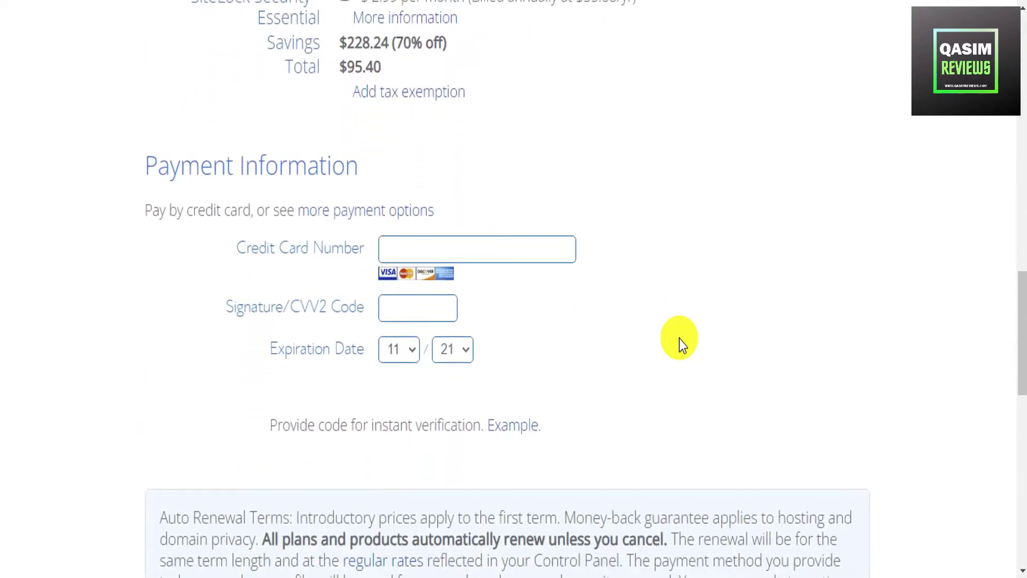
scroll(679, 339, "down", 1)
left_click(324, 178)
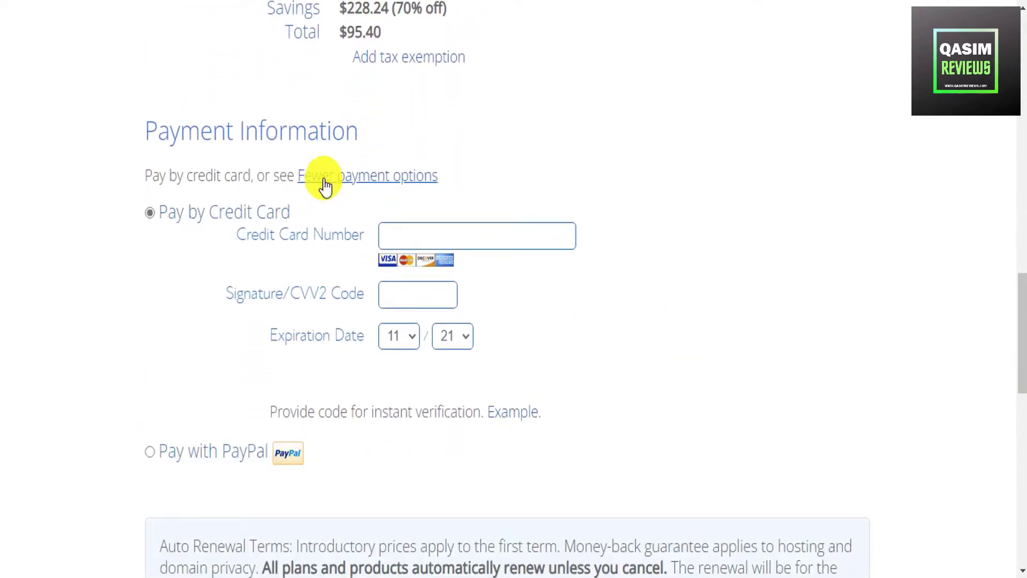
scroll(324, 184, "down", 2)
left_click(157, 357)
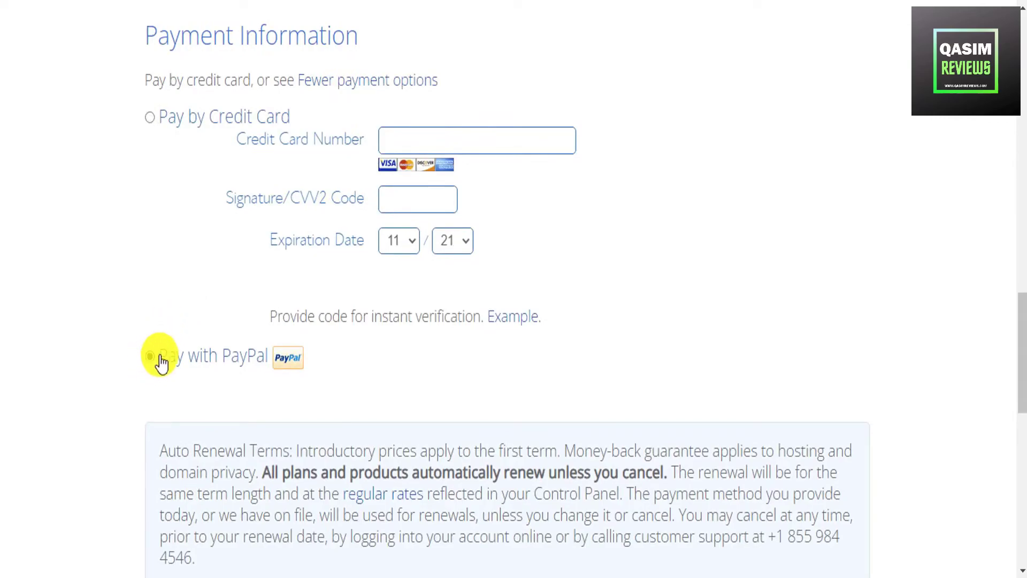
- Agree to Bluehost's Auto Renewal Terms, Terms of Service and Cancellation Policy, and acknowledge the Privacy Notice
scroll(250, 325, "down", 6)
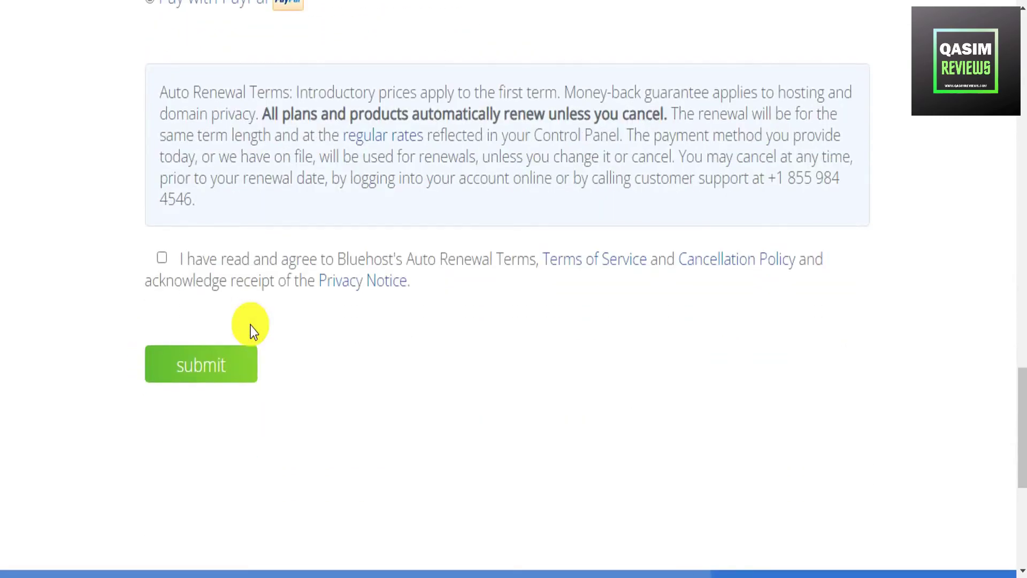
left_click(162, 258)
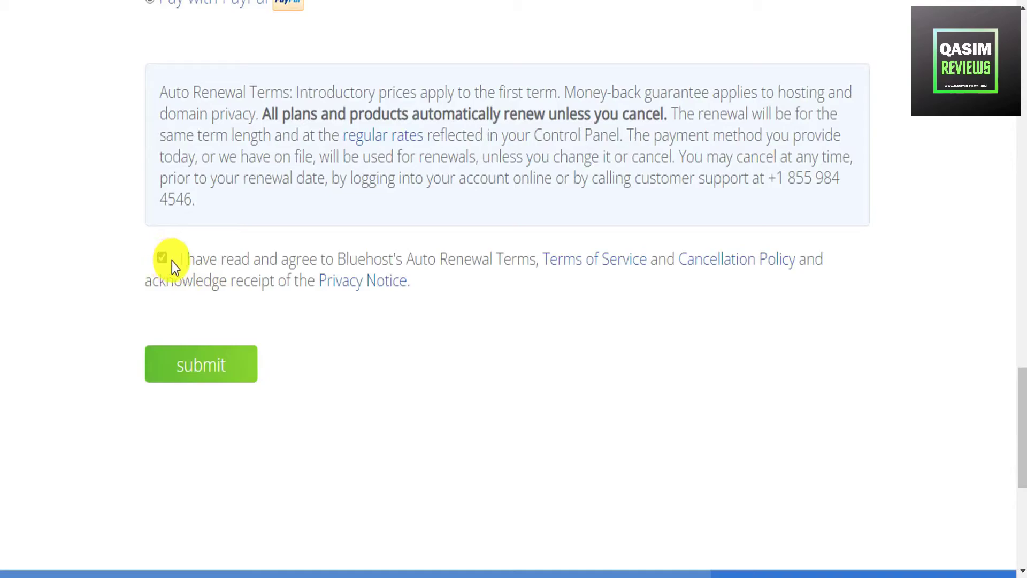
left_click(197, 375)
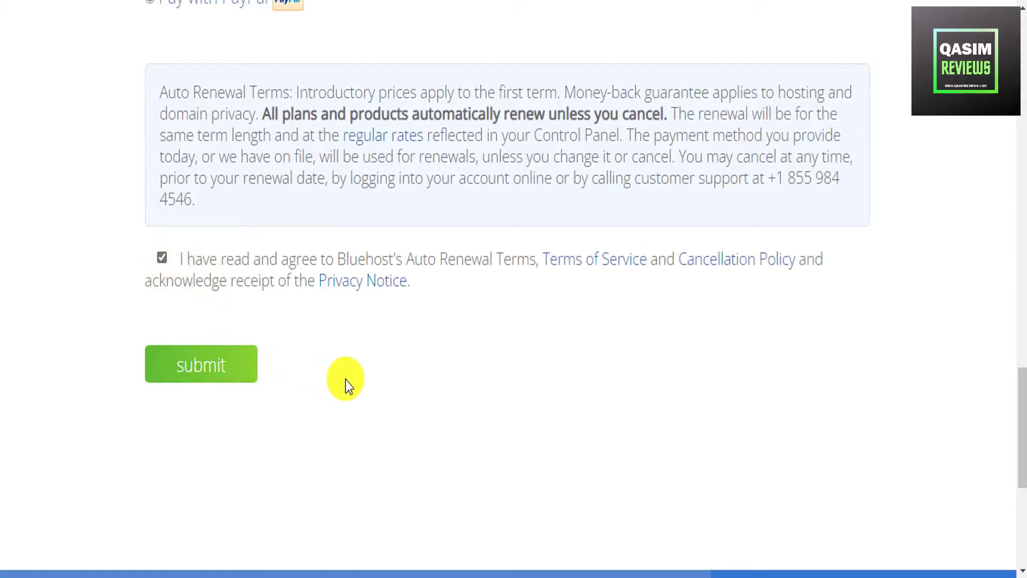
scroll(396, 401, "up", 1)
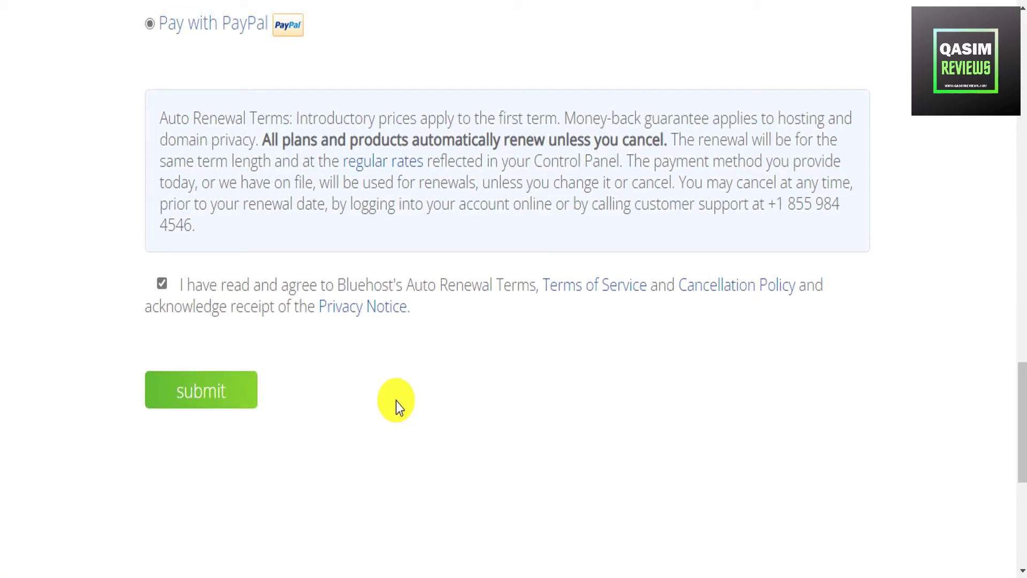
scroll(395, 400, "up", 10)
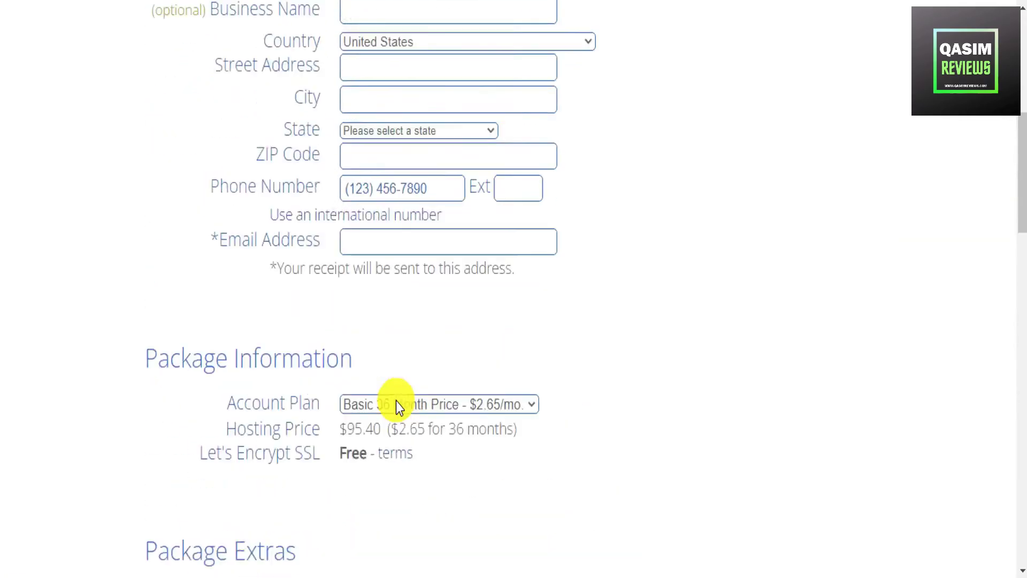
scroll(396, 400, "up", 8)
scroll(395, 400, "down", 2)
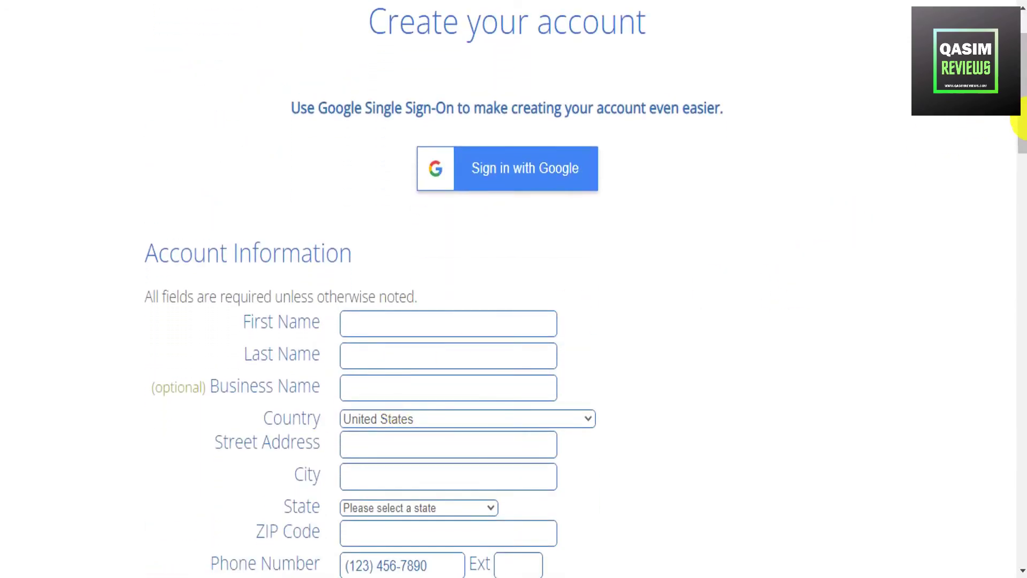
left_click_drag(1018, 126, 1021, 267)
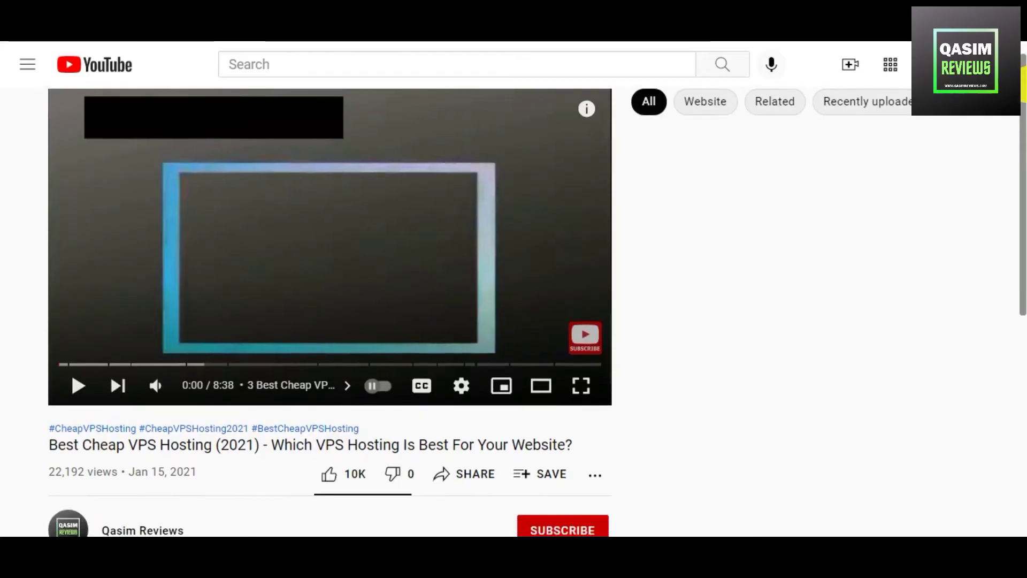
- Switch to YouTube and view the hosting discount links in the description of the Best Cheap VPS Hosting (2021) video
left_click_drag(1021, 91, 1021, 199)
left_click(138, 409)
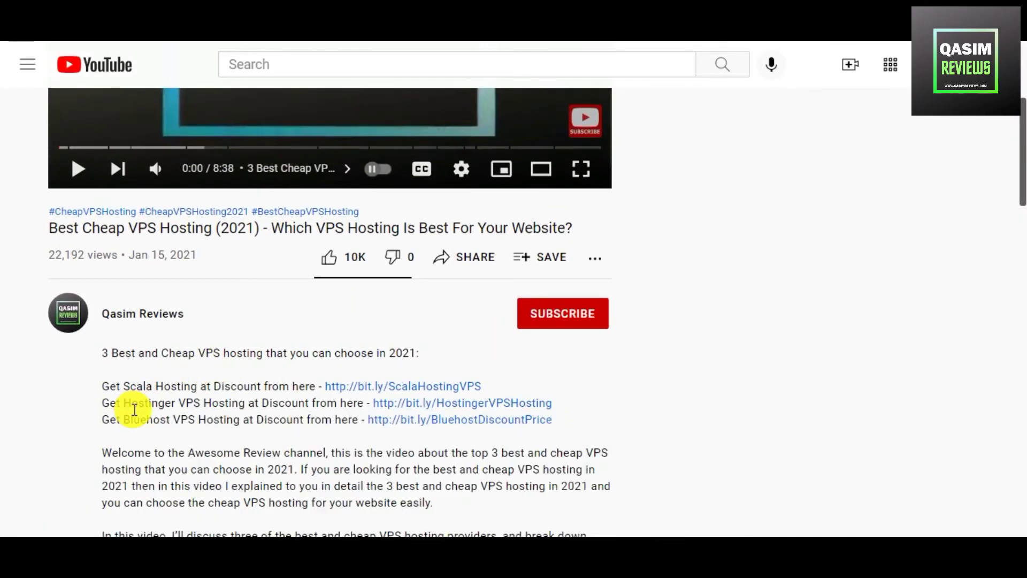
scroll(286, 398, "down", 1)
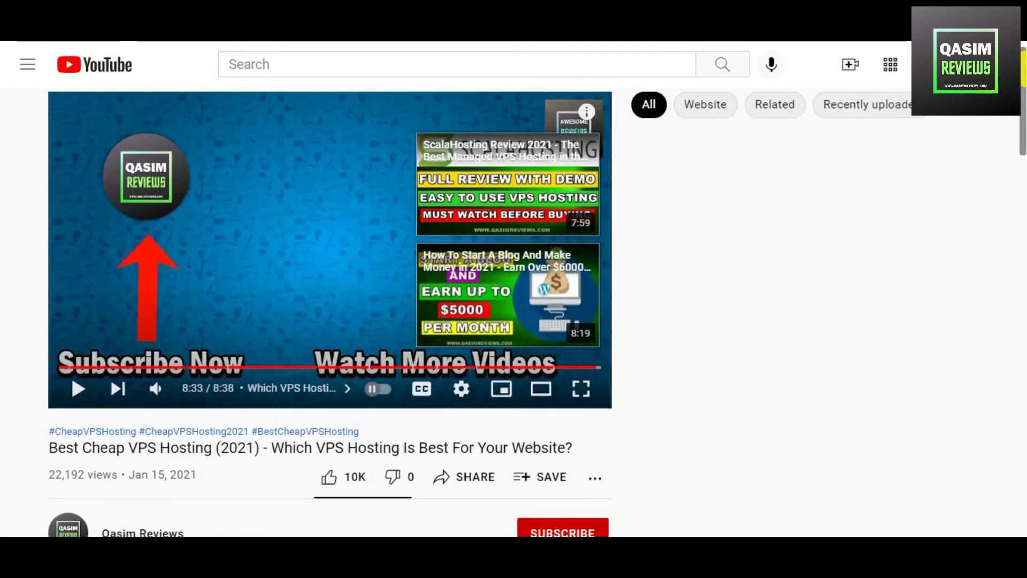
- Subscribe to the Qasim Reviews channel and turn on all of its notifications
scroll(330, 289, "down", 1)
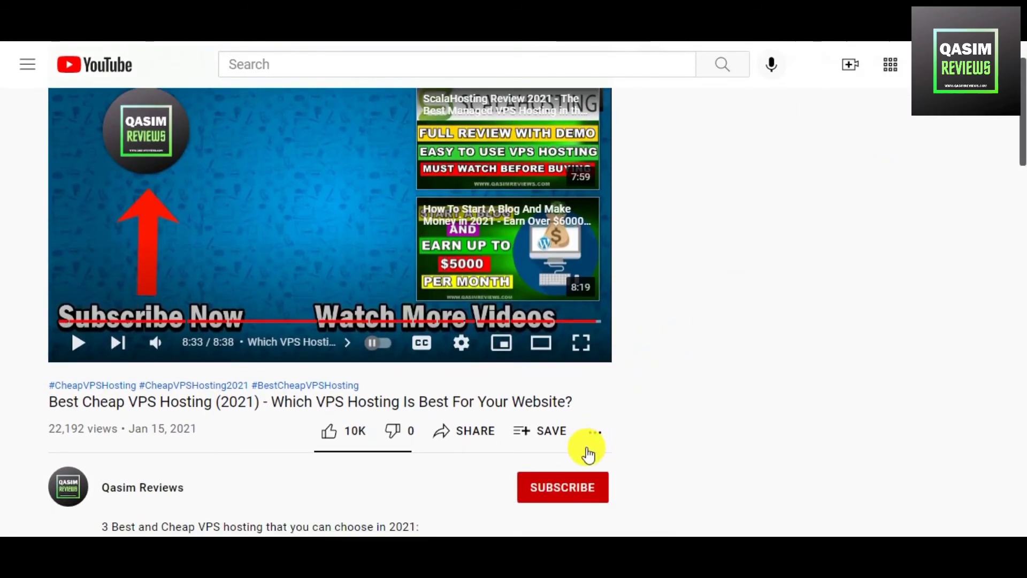
scroll(587, 450, "down", 1)
left_click(567, 427)
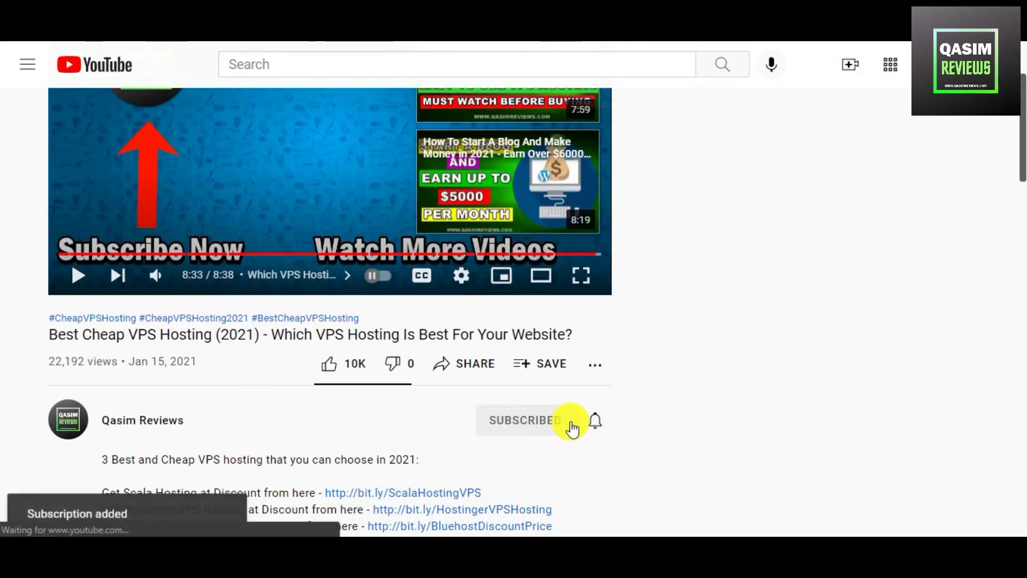
left_click(595, 420)
left_click(652, 430)
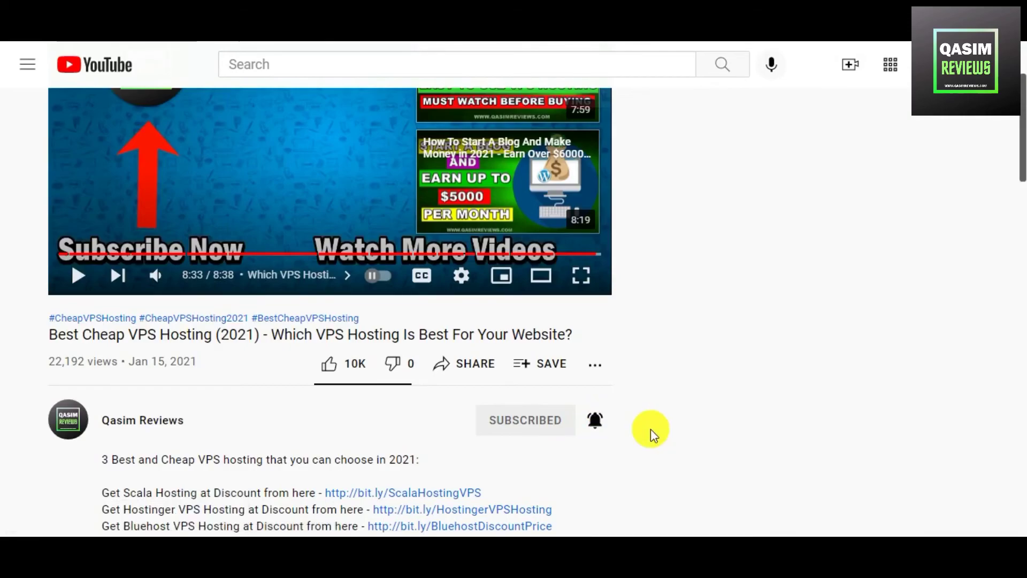
scroll(651, 428, "down", 1)
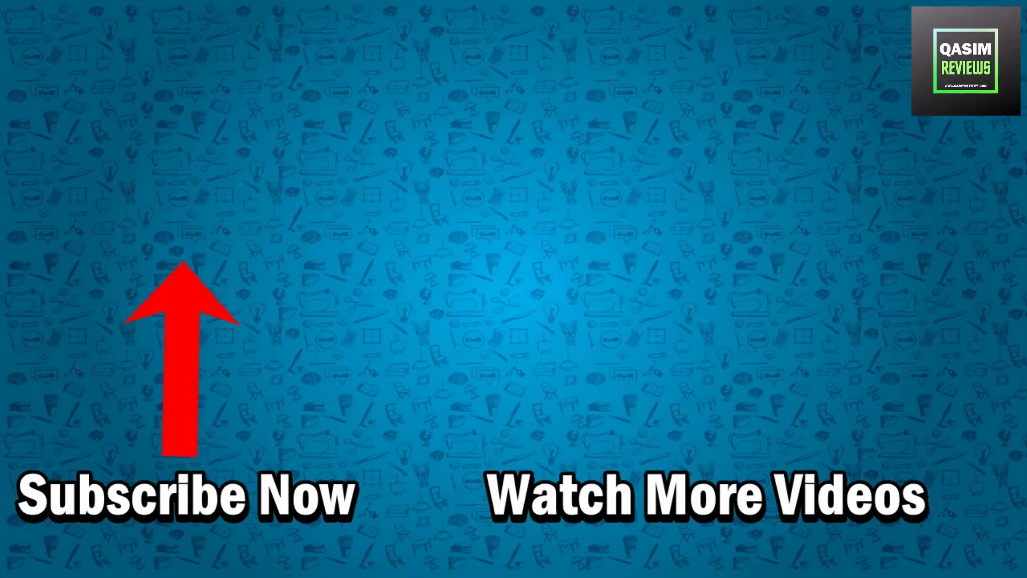